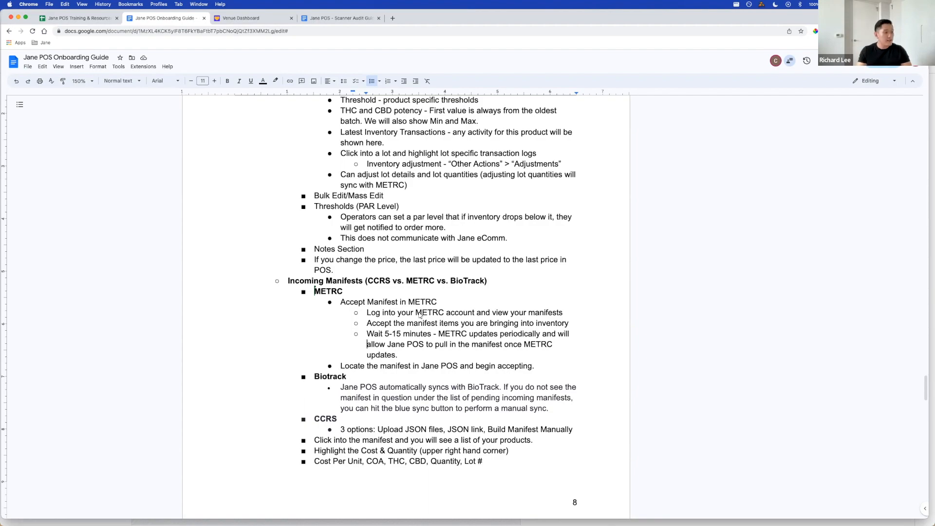
- Switch from the onboarding guide to the Jane POS venue dashboard, open the incoming manifests, and check the status filter options
scroll(531, 399, down, 2)
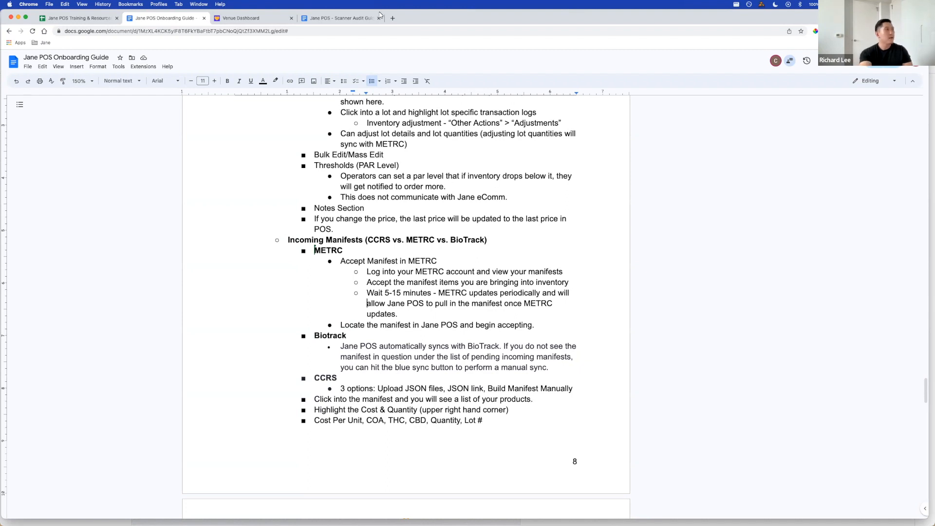
click(274, 19)
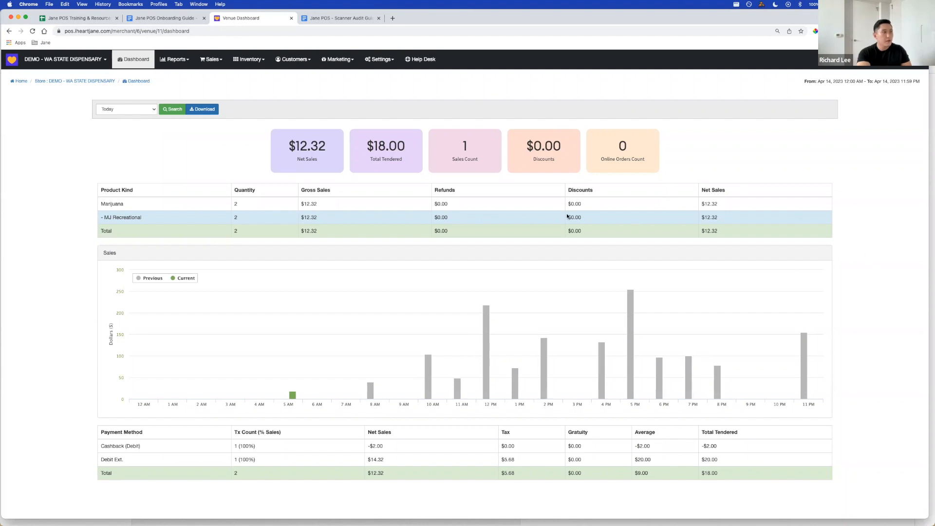
click(254, 65)
click(273, 176)
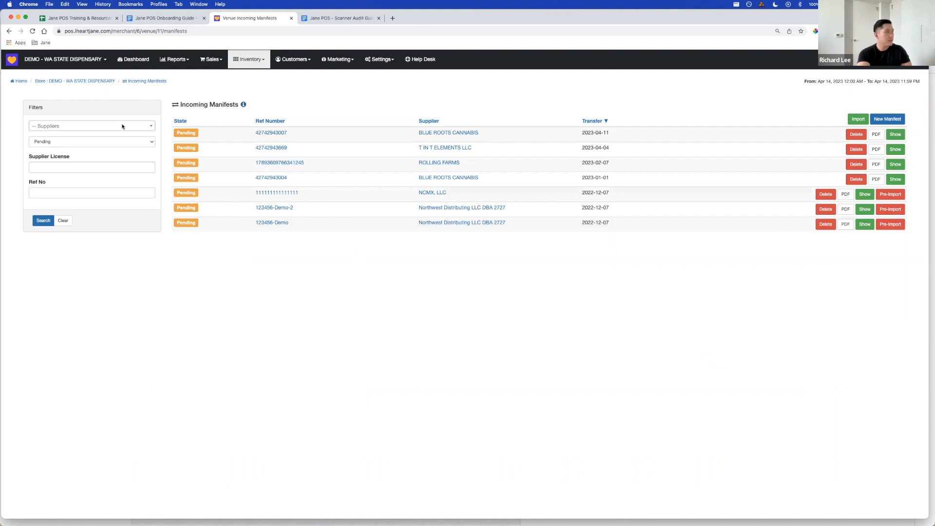
click(81, 141)
click(182, 301)
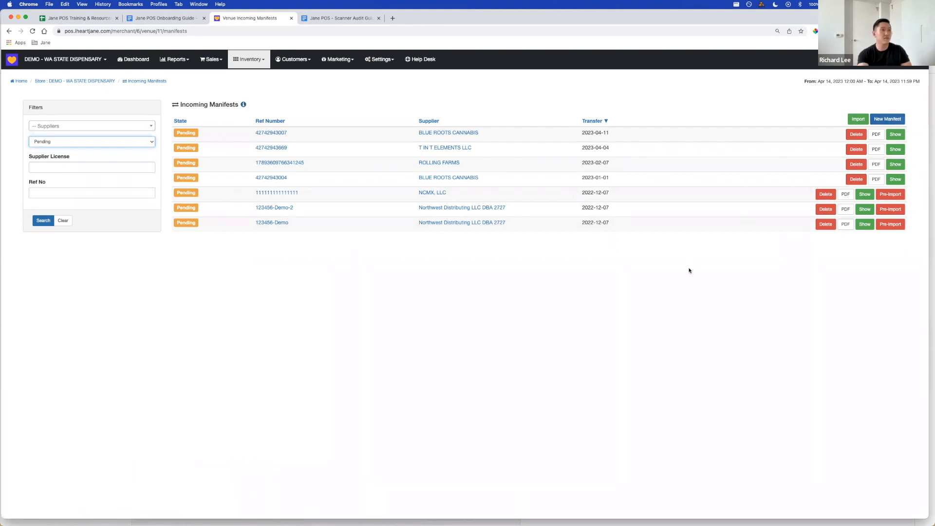
- Import a manifest from the file "Blue Roots - Flower - Wild Banana - 7g.json" in the Downloads folder
click(858, 119)
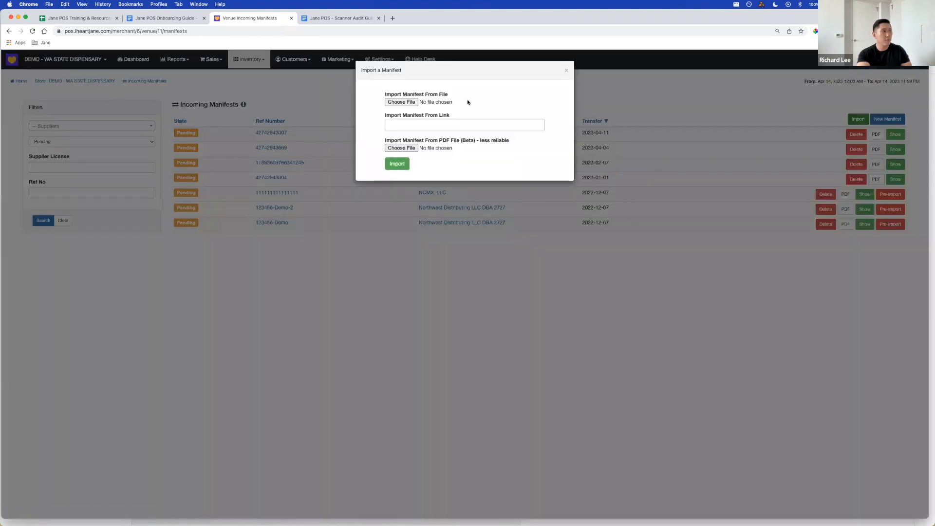
click(410, 103)
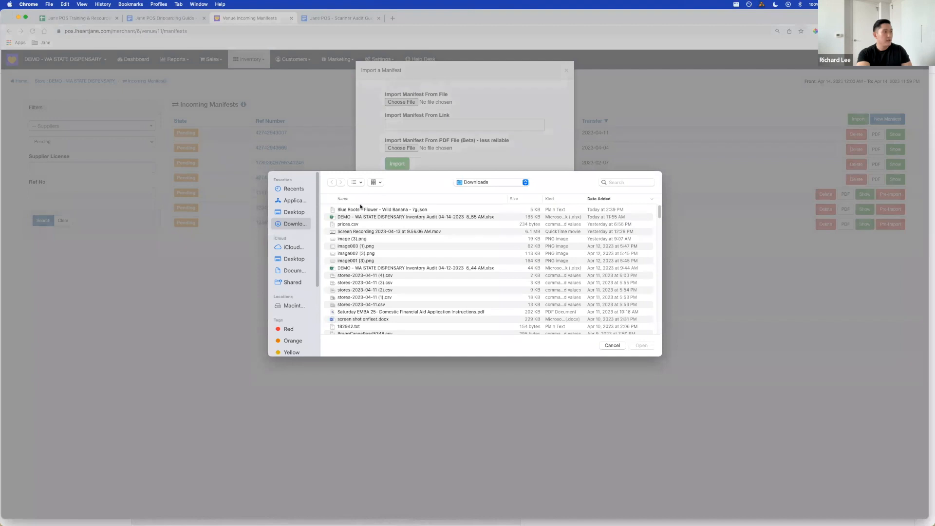
click(367, 210)
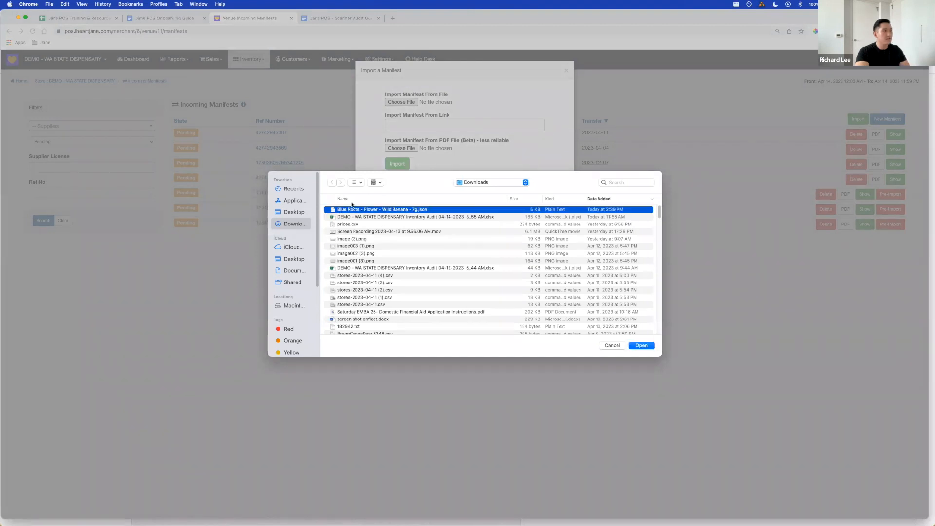
click(642, 346)
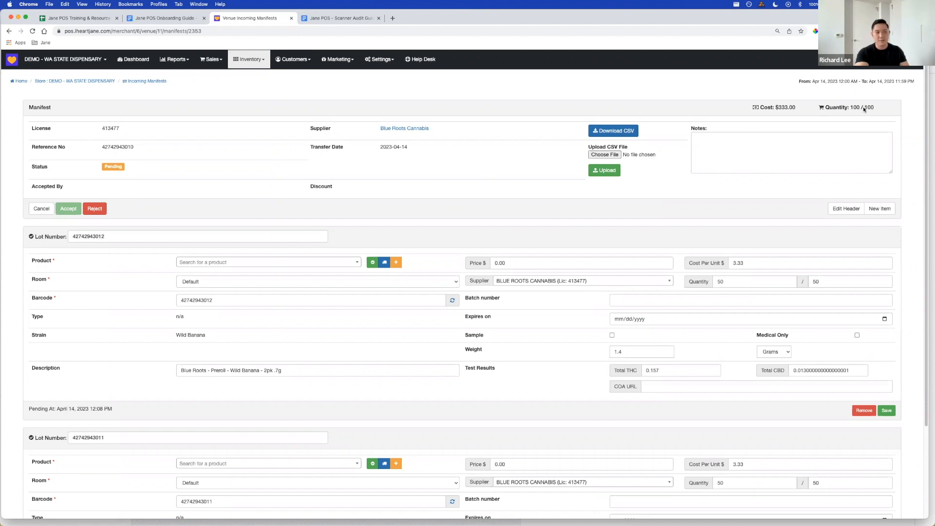
- Review the imported manifest's total cost and quantity against the cost per unit and quantity of each lot
scroll(731, 292, down, 3)
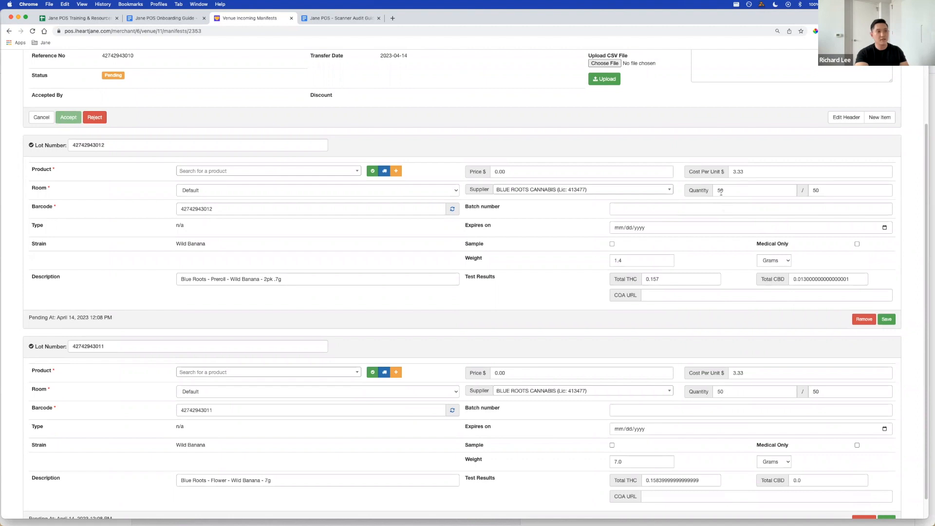
scroll(741, 322, up, 3)
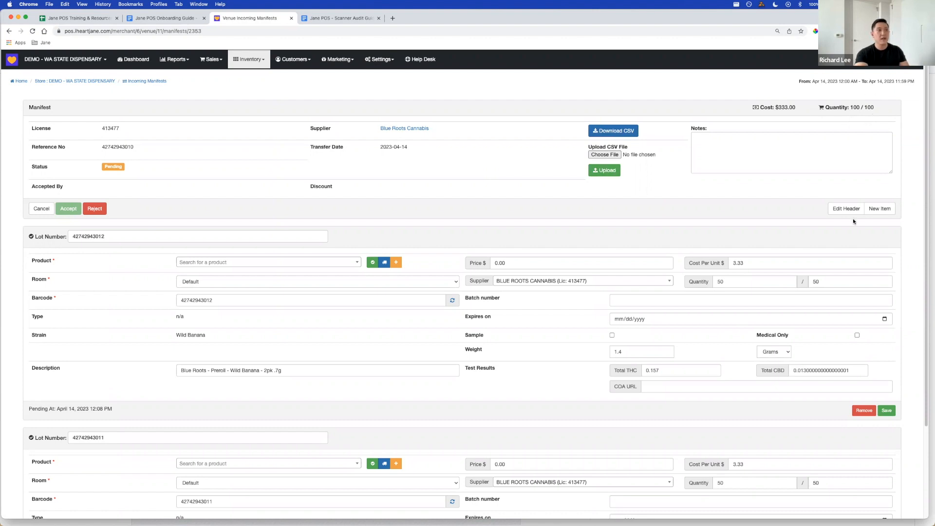
scroll(854, 220, down, 2)
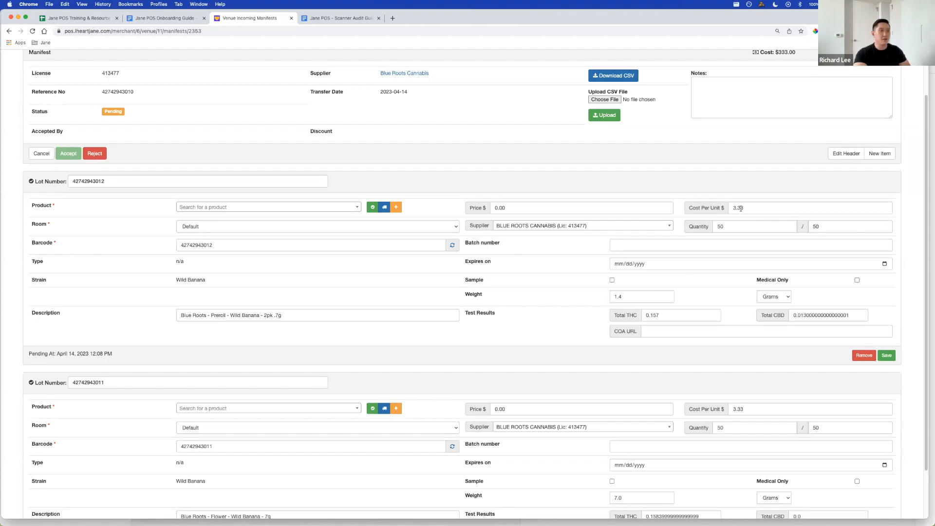
scroll(735, 214, up, 1)
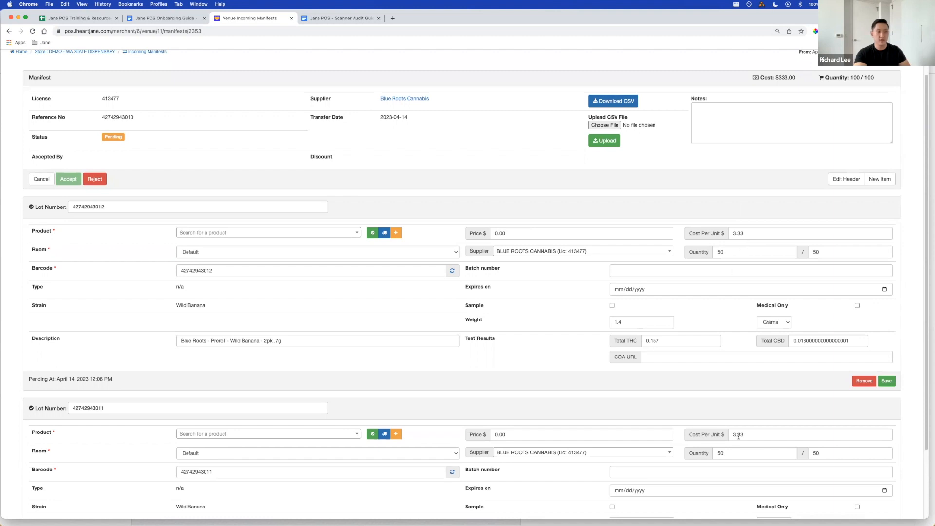
scroll(756, 418, up, 1)
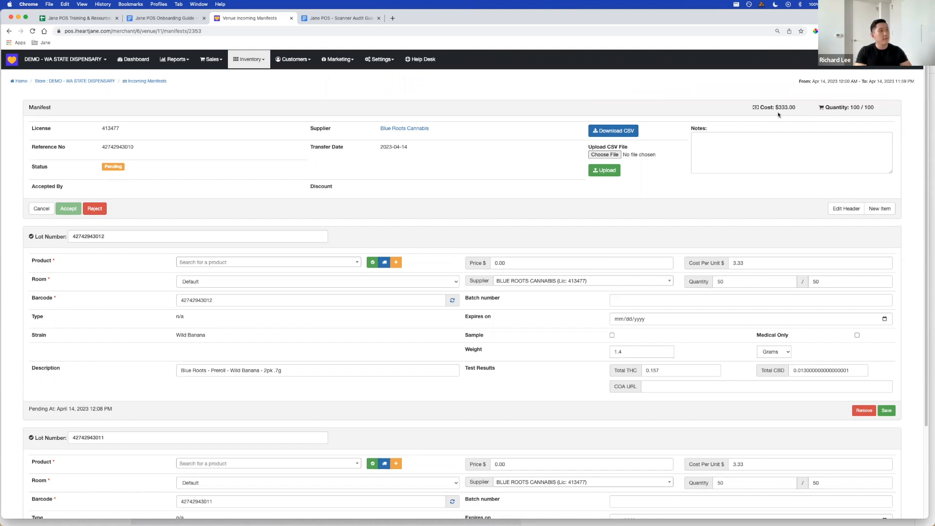
scroll(188, 203, down, 3)
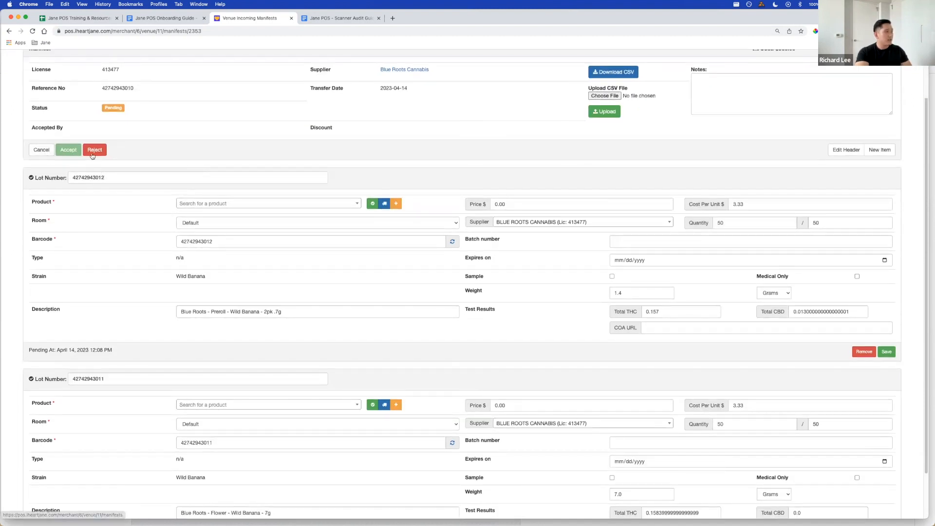
- Search for "Wild banana", assign the product Blue Roots - Flower - Wild Banana - 7g to the 7g flower lot, and save that lot
scroll(160, 250, down, 3)
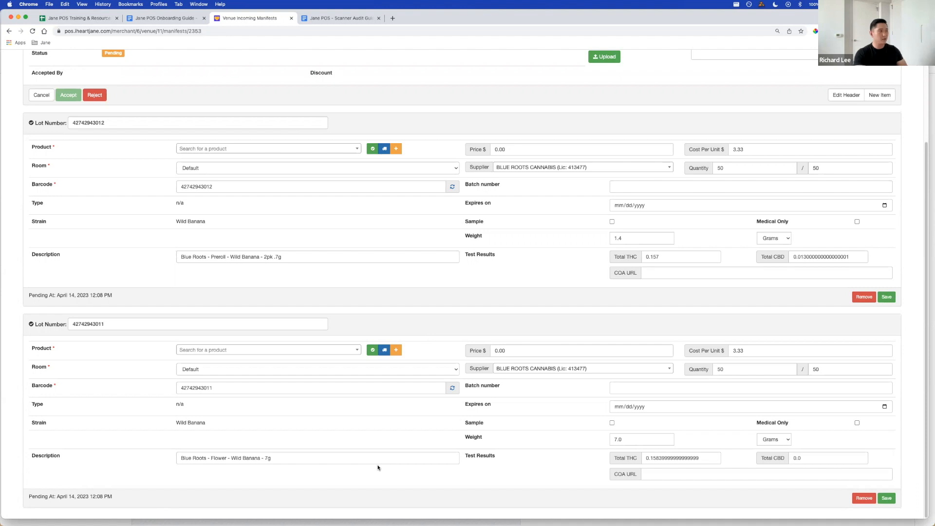
click(258, 350)
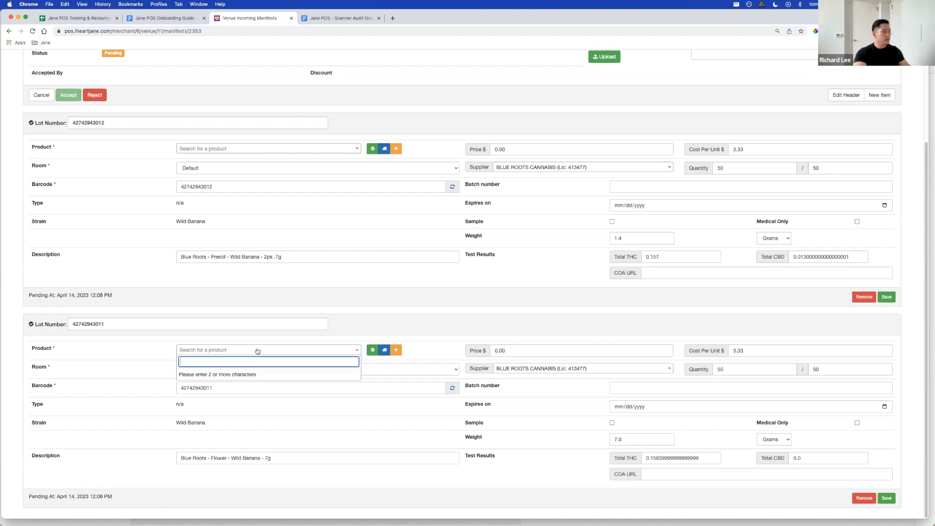
text(Wild banana)
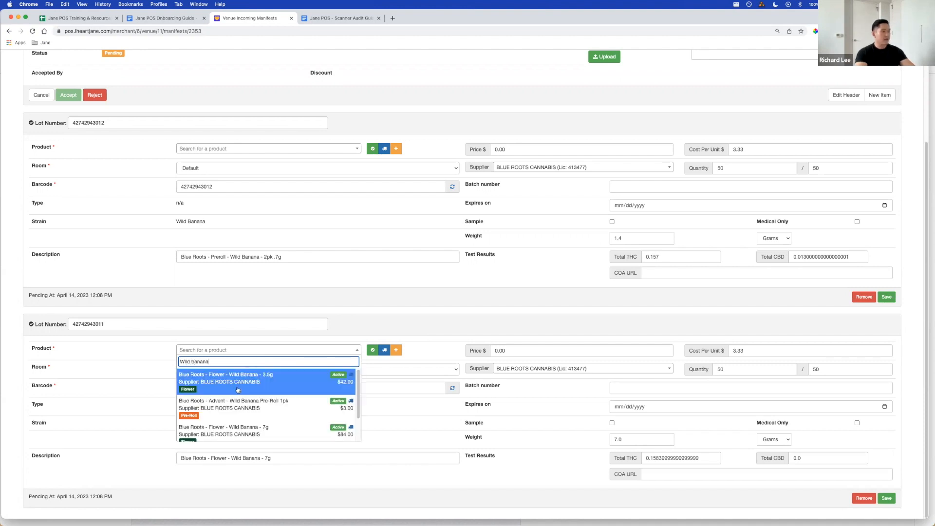
scroll(237, 390, down, 1)
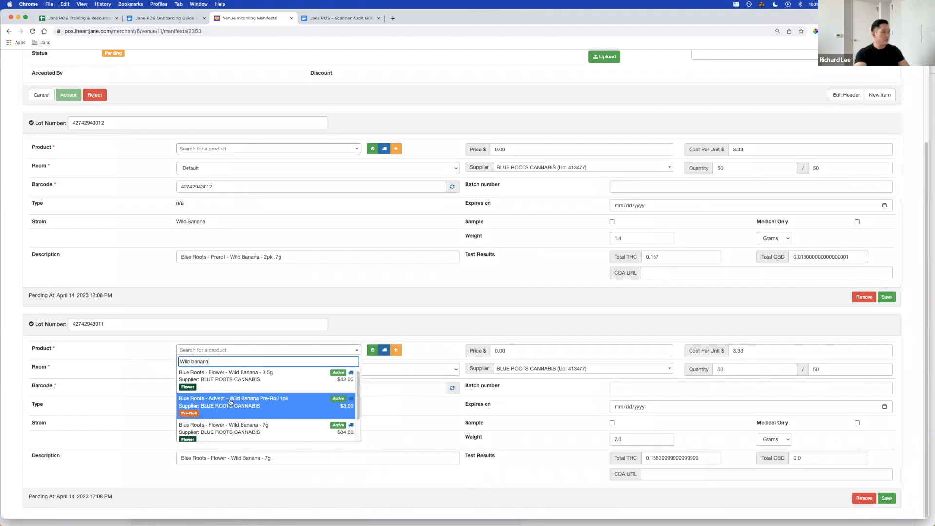
scroll(231, 402, down, 1)
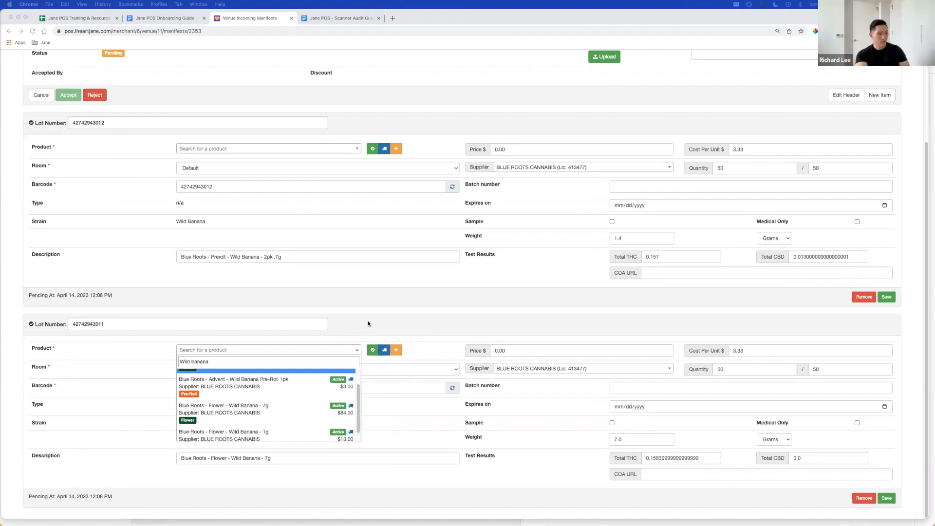
scroll(283, 410, down, 1)
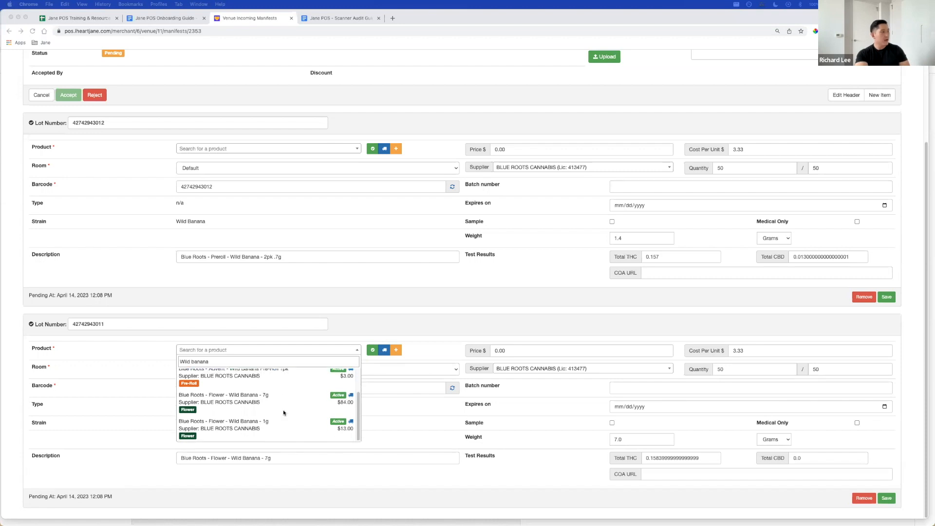
click(233, 402)
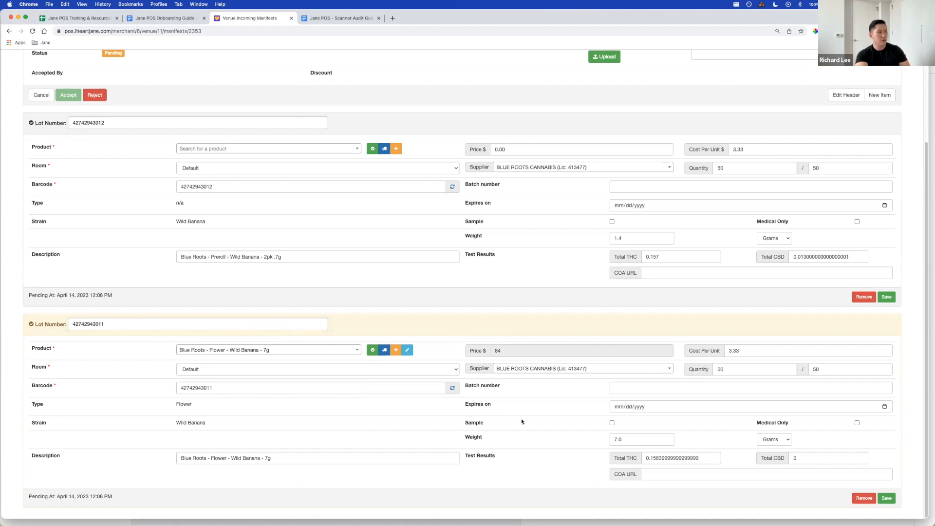
click(887, 497)
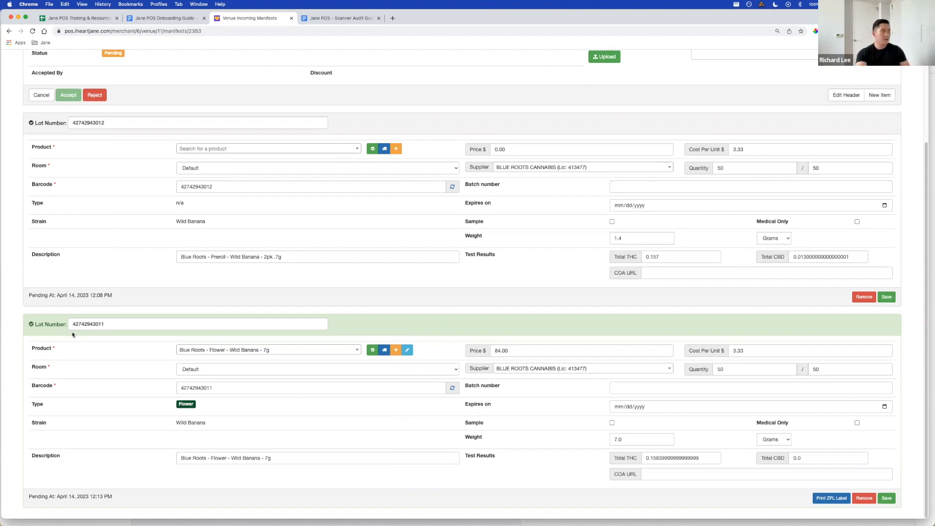
- Search for "Wild banana" in the product field of the Preroll - Wild Banana - 2pk .7g lot and browse the matches
scroll(258, 165, up, 2)
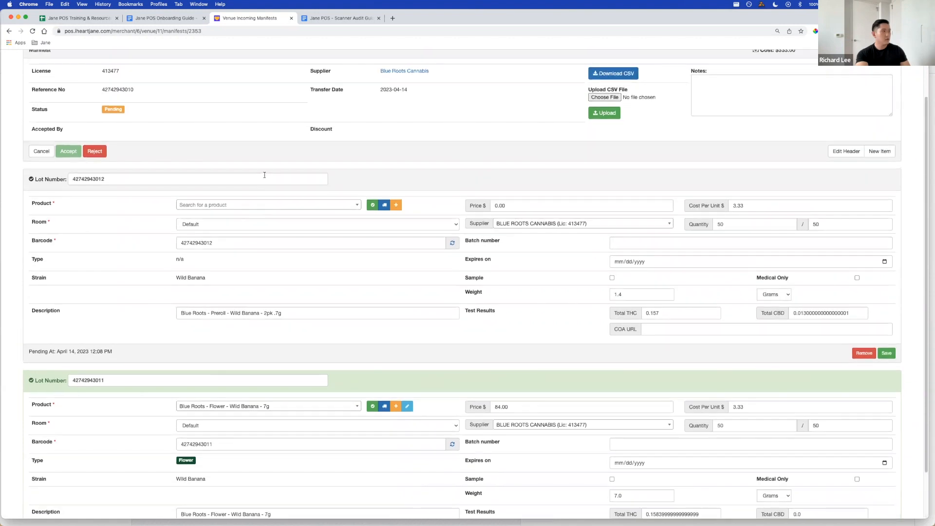
click(254, 205)
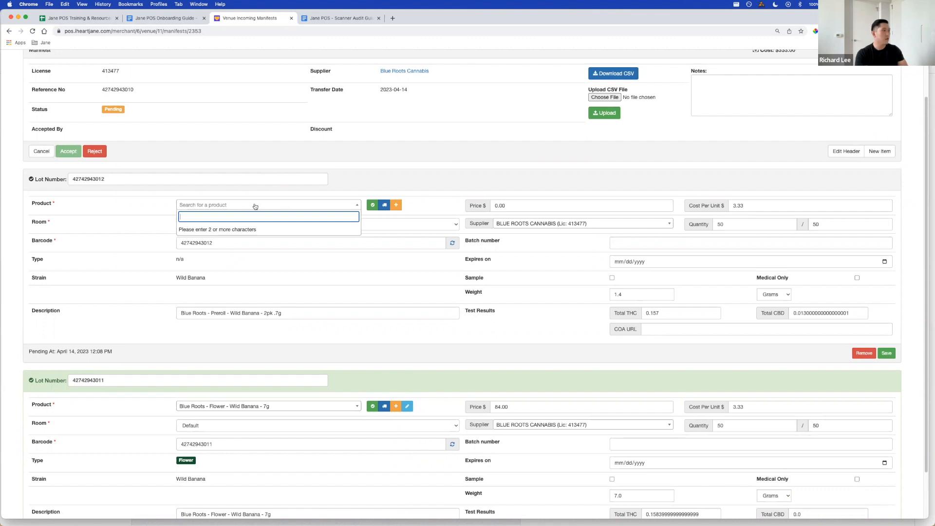
text(Wild)
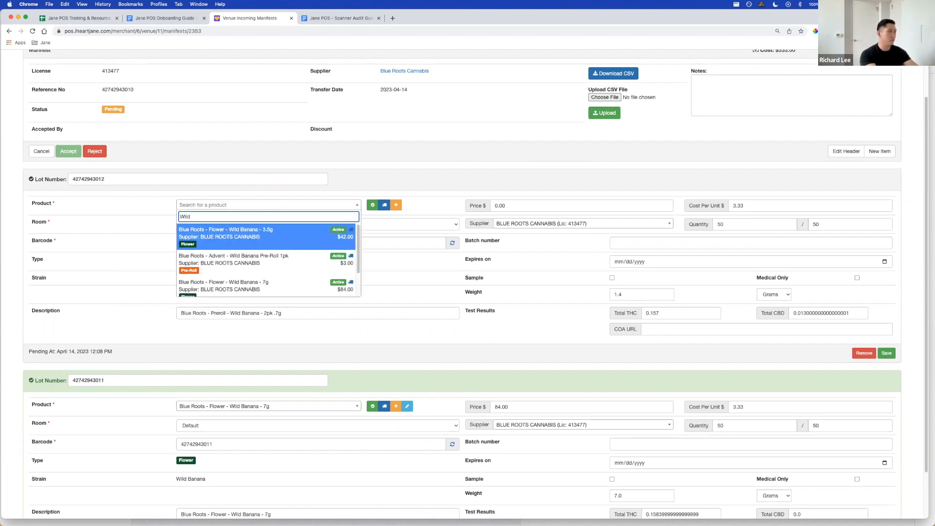
text( banana)
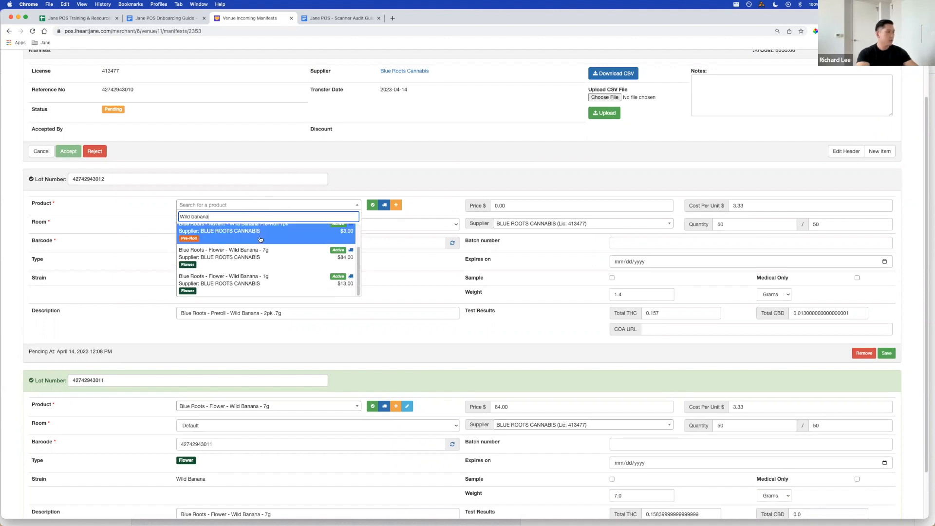
scroll(268, 251, down, 1)
scroll(265, 263, down, 1)
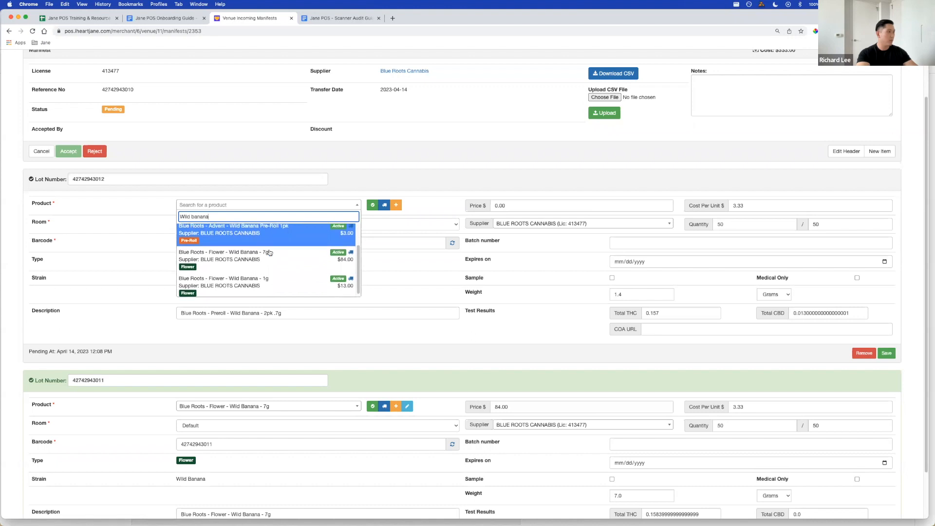
scroll(258, 281, up, 1)
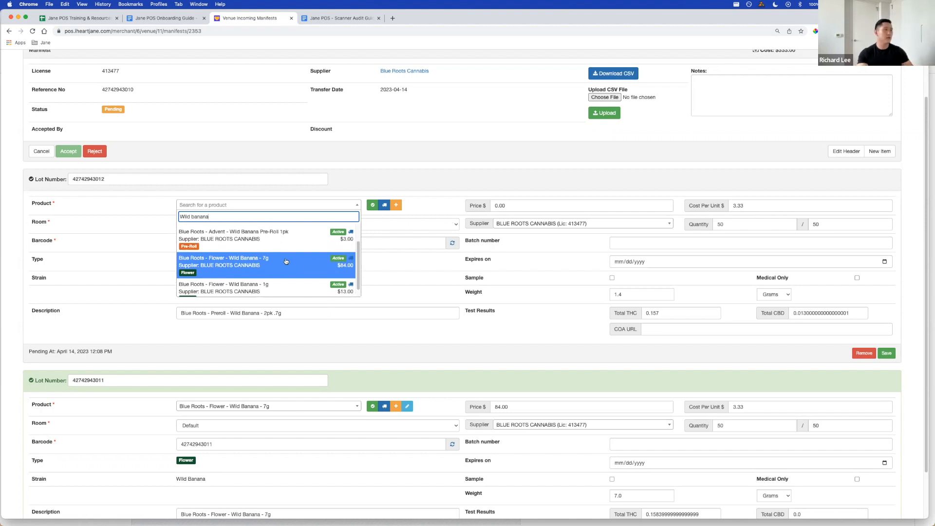
- Turn off the supplier filter for the preroll lot's product search and look through the refreshed matches
click(382, 209)
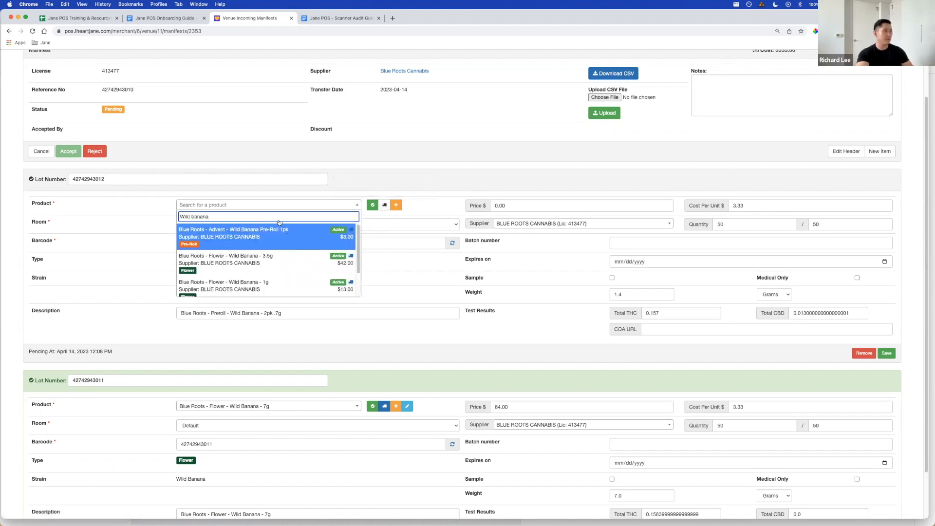
scroll(284, 258, down, 2)
scroll(285, 260, up, 2)
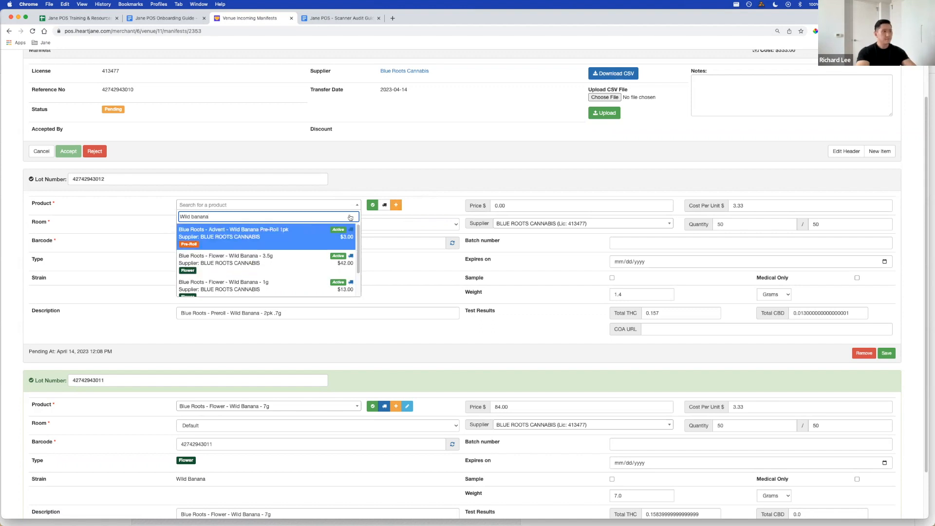
- View the blank product details form for adding a new product to the preroll lot, and close it without saving
click(396, 205)
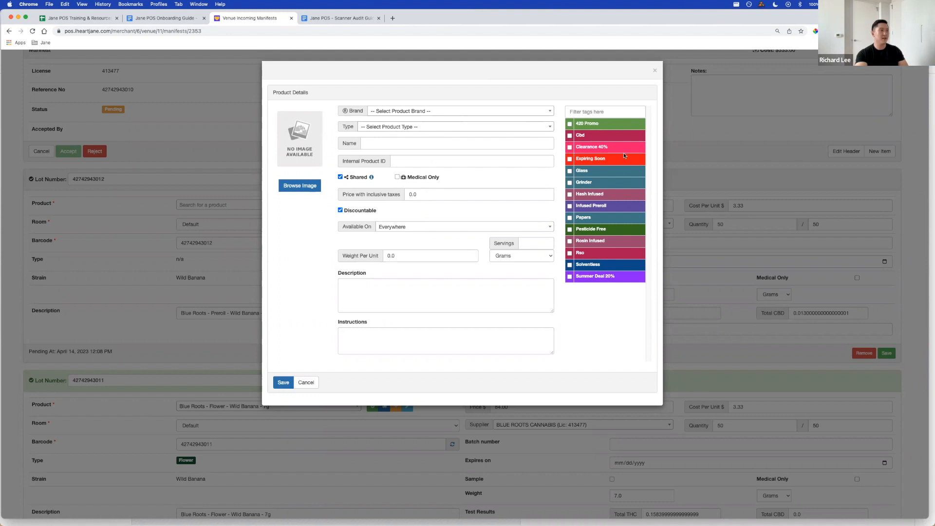
click(655, 73)
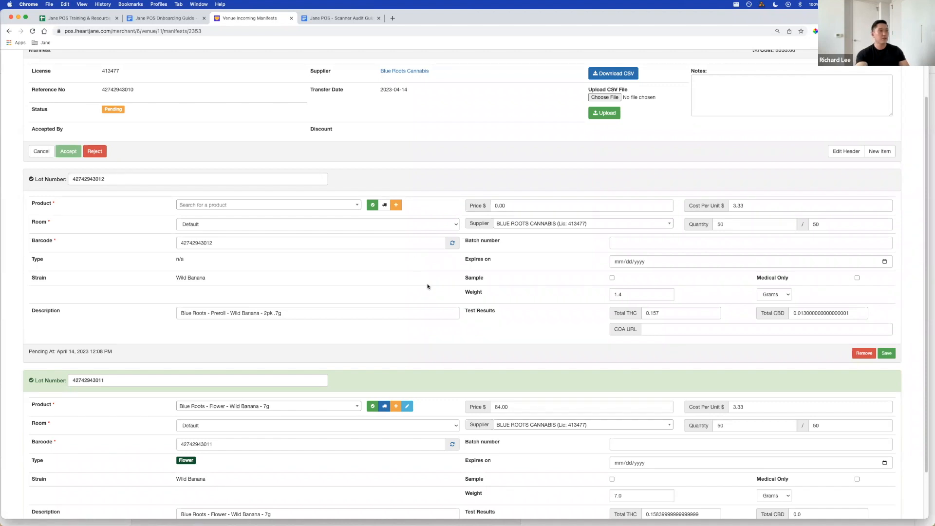
scroll(427, 288, up, 3)
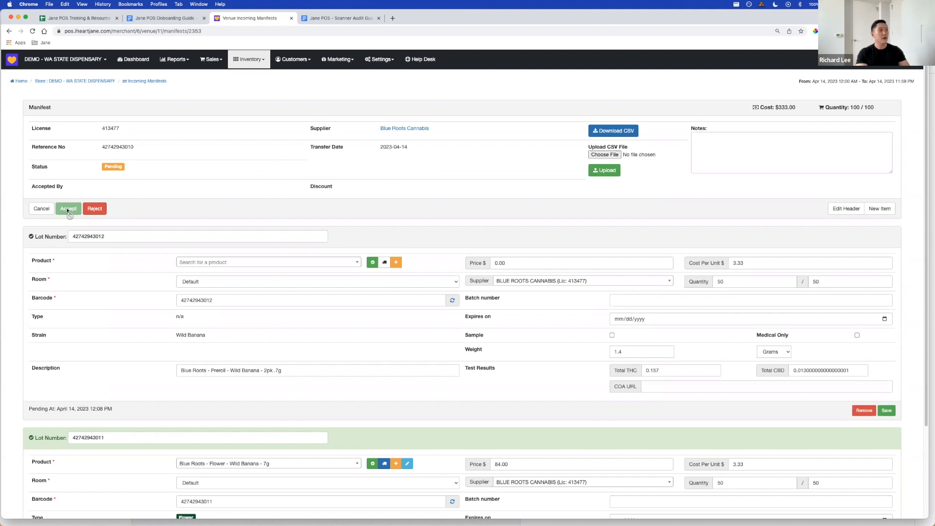
scroll(282, 385, down, 2)
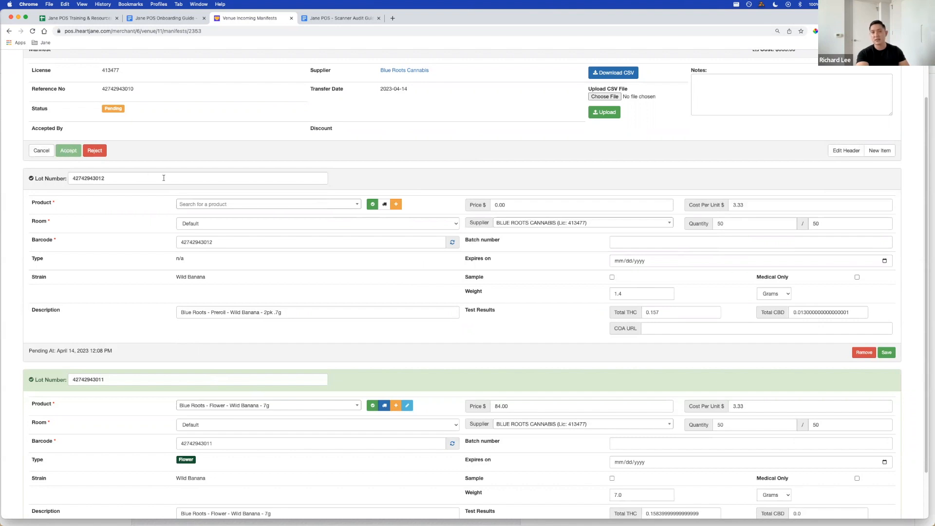
scroll(266, 340, up, 2)
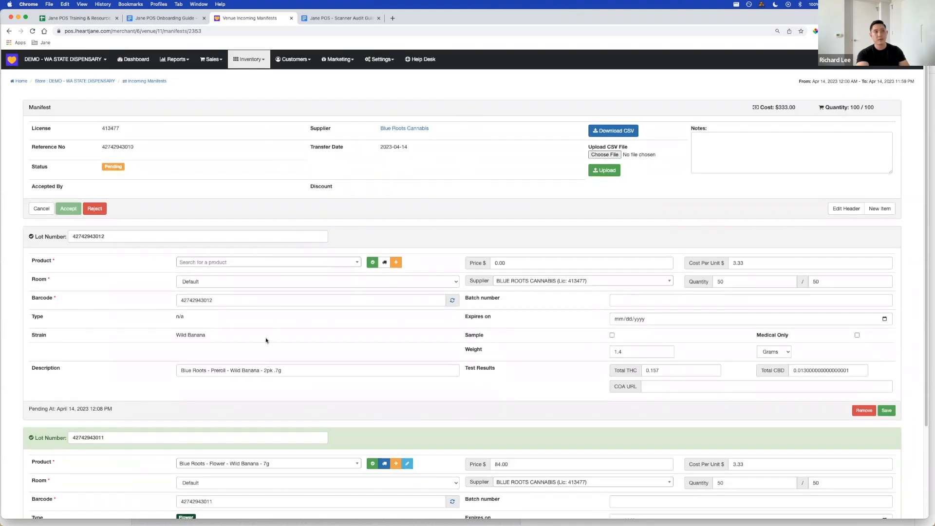